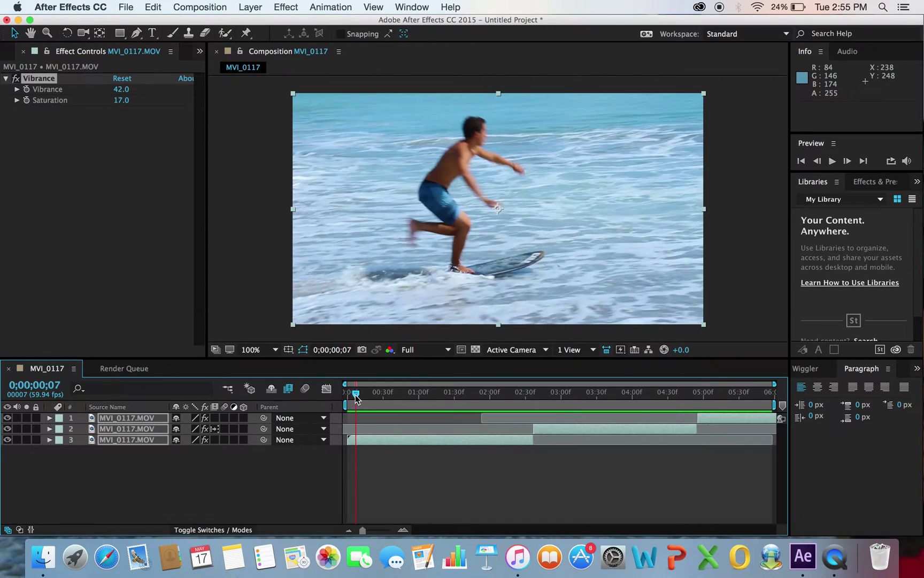
Step: Rewind to 0;00;00;00 and show the Project panel listing MVI_0117 and MVI_0117.MOV
{"action": "left_click_drag", "start_coordinate": [355, 398], "coordinate": [340, 399]}
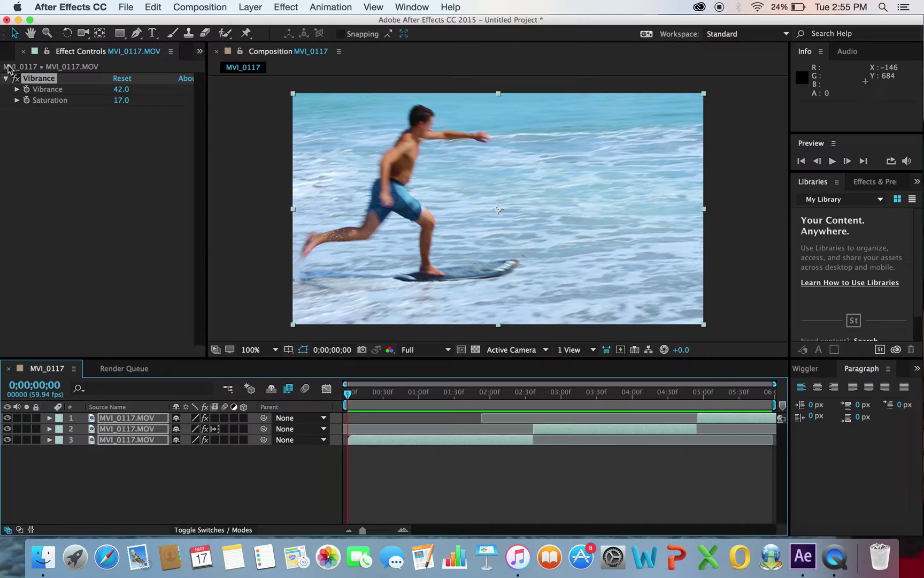
{"action": "key", "text": "super+0"}
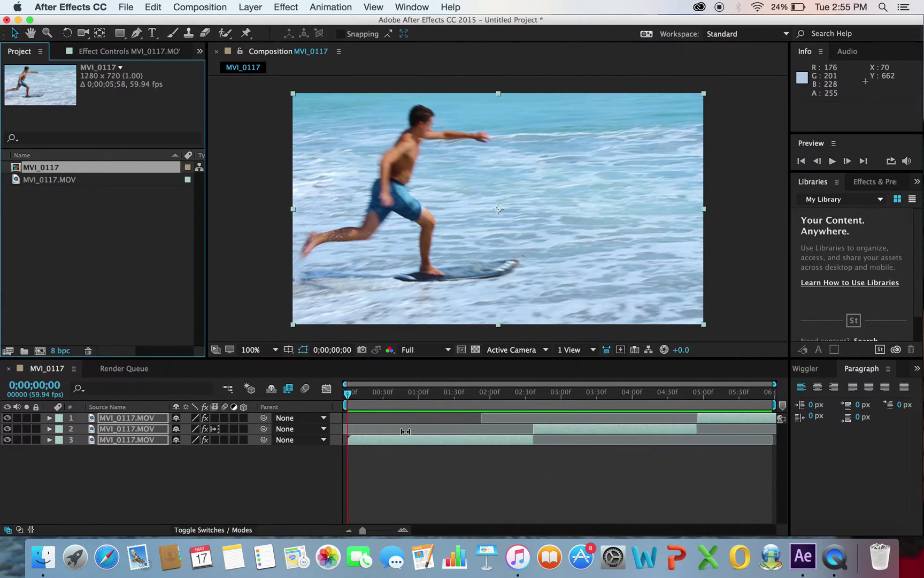
{"action": "left_click_drag", "start_coordinate": [363, 393], "coordinate": [326, 396]}
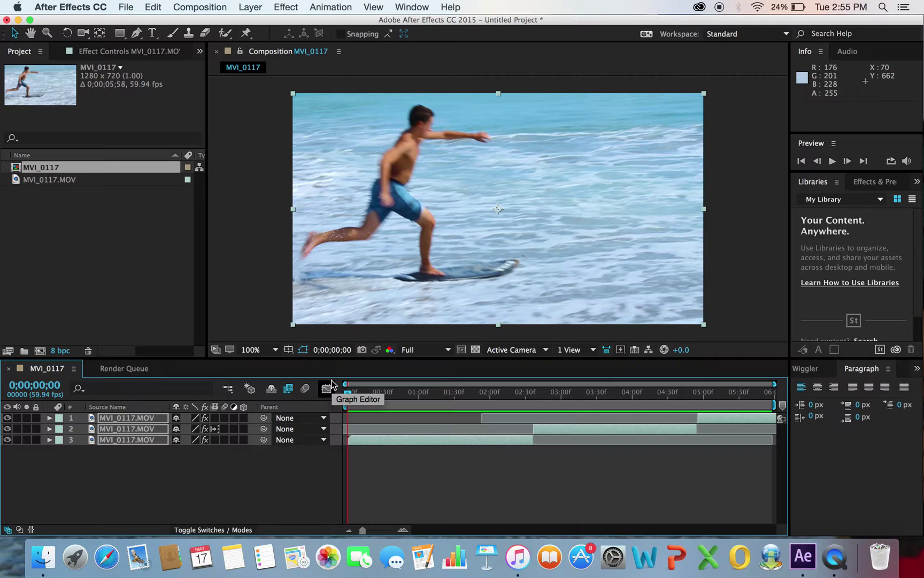
{"action": "key", "text": "space"}
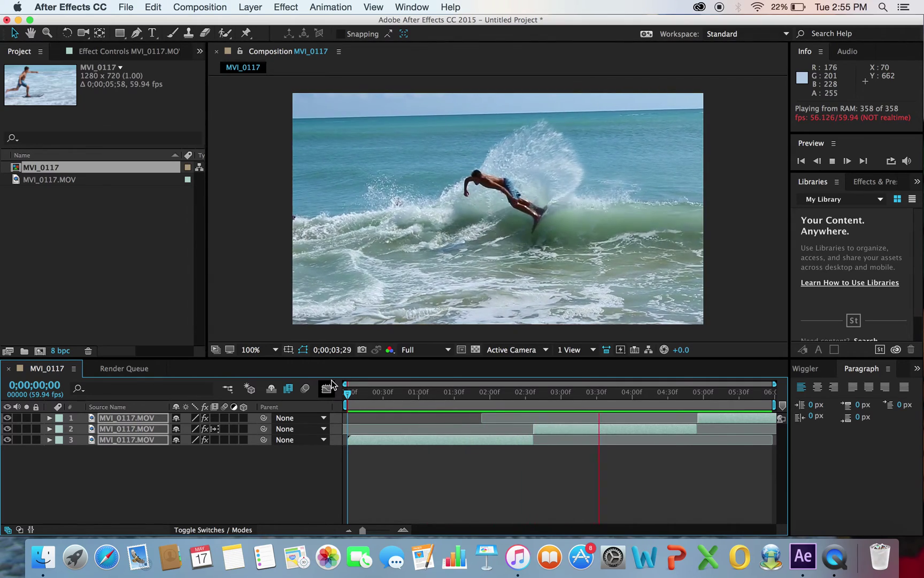
Step: Stop playback and delete the old MVI_0117 composition
{"action": "key", "text": "space"}
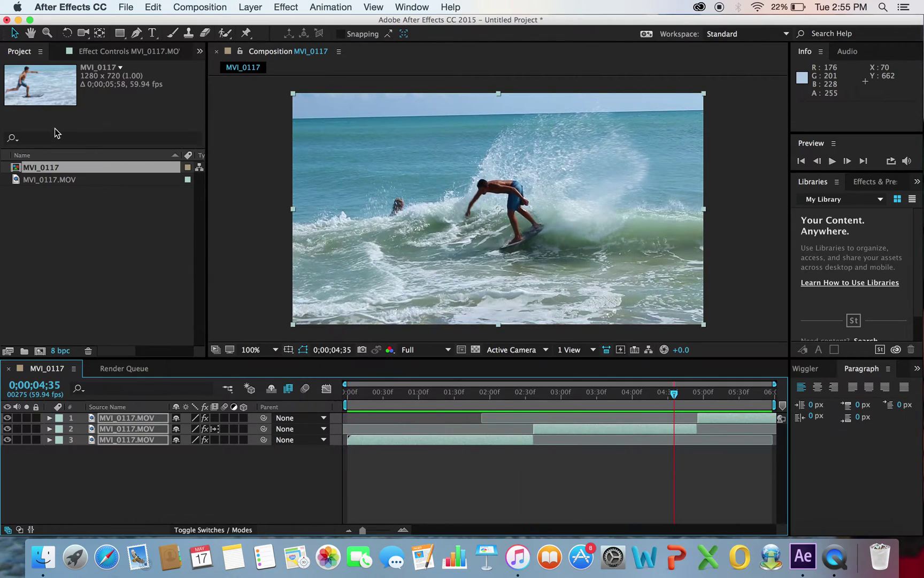
{"action": "key", "text": "Delete"}
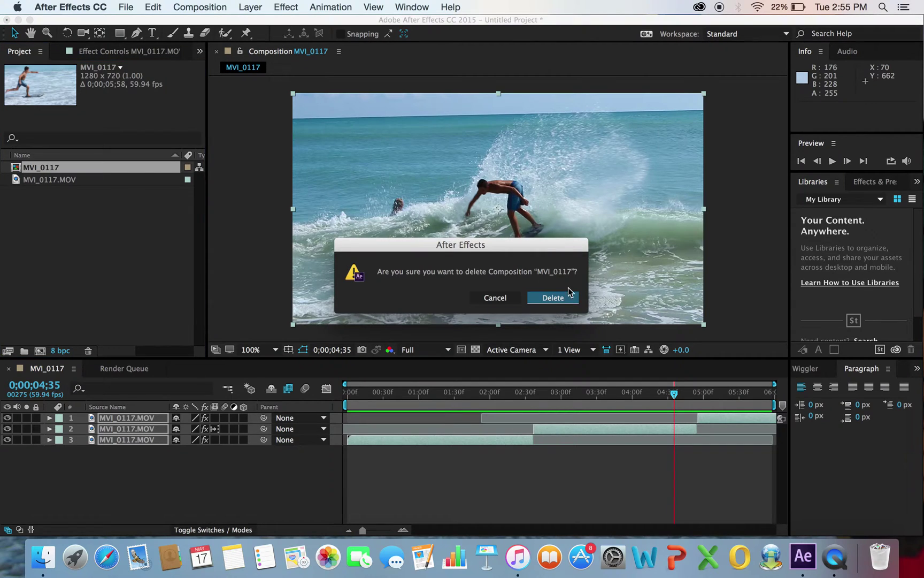
{"action": "left_click", "coordinate": [560, 300]}
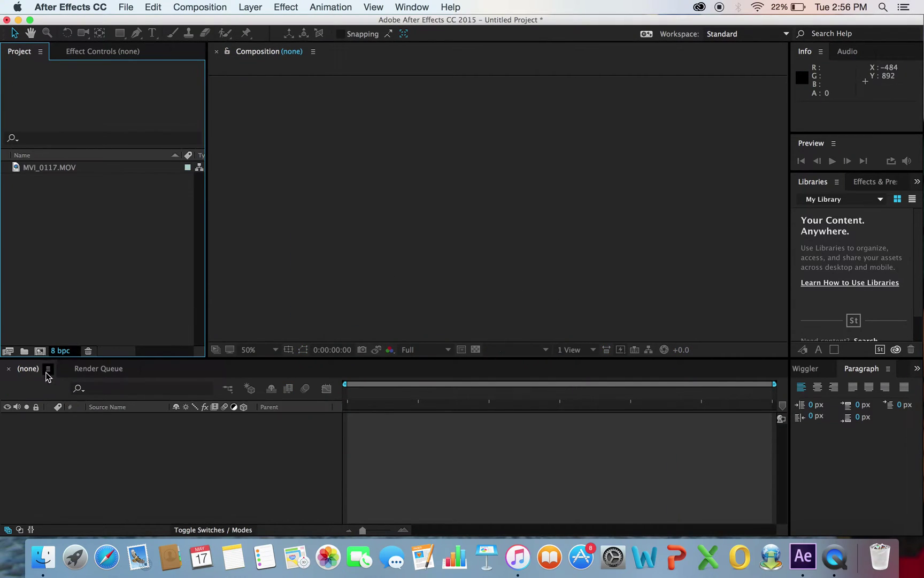
Step: Build a new composition from MVI_0117.MOV and move the current time toward 2;37
{"action": "left_click", "coordinate": [45, 168]}
{"action": "left_click_drag", "start_coordinate": [45, 169], "coordinate": [182, 458]}
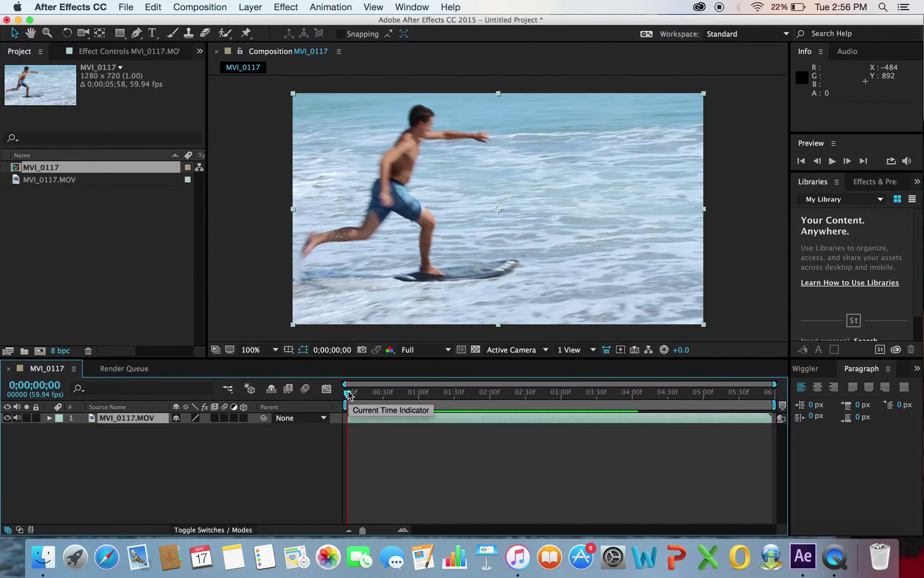
{"action": "left_click_drag", "start_coordinate": [348, 394], "coordinate": [536, 396]}
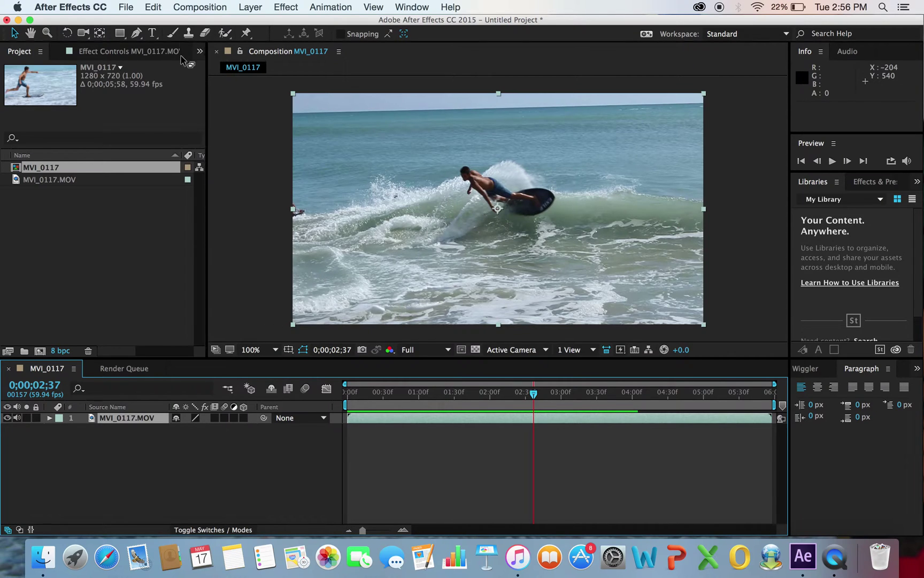
Step: Split the surf layer at 2;37 and 3;04, then select the 27-frame middle layer
{"action": "left_click", "coordinate": [154, 6]}
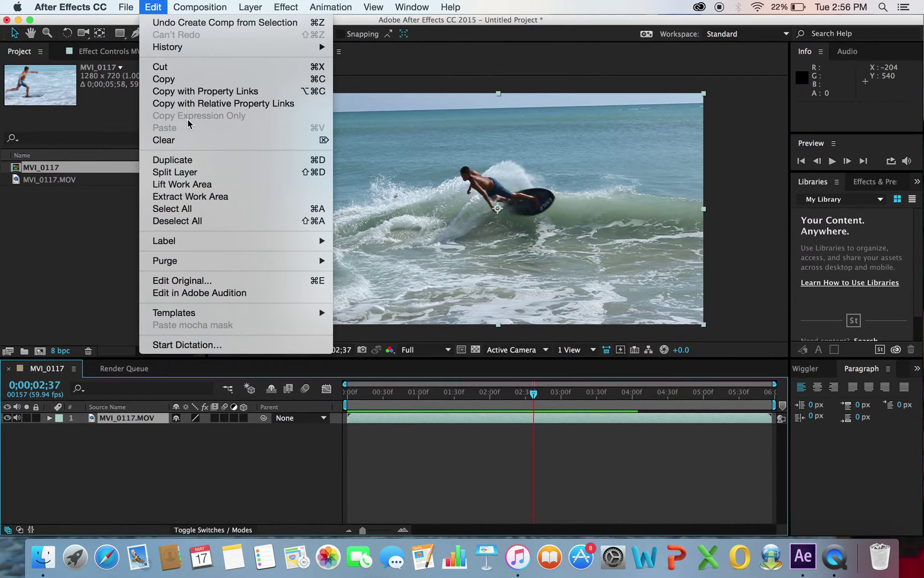
{"action": "left_click", "coordinate": [213, 173]}
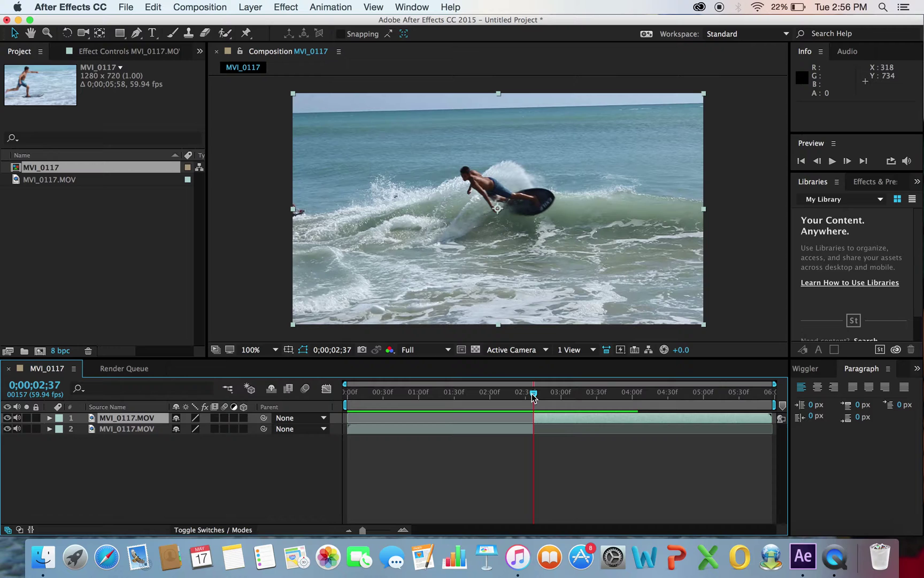
{"action": "left_click_drag", "start_coordinate": [533, 396], "coordinate": [565, 397]}
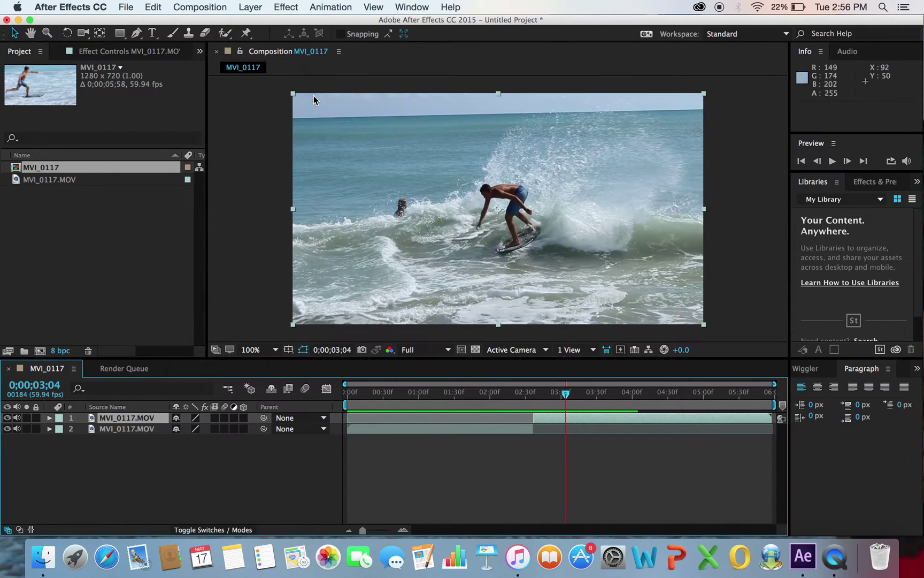
{"action": "left_click", "coordinate": [158, 6]}
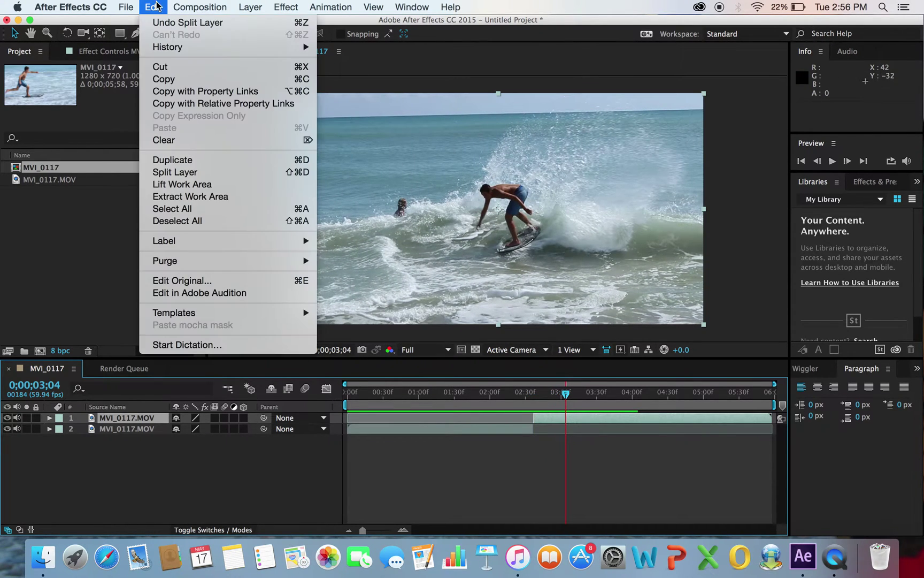
{"action": "left_click", "coordinate": [187, 173]}
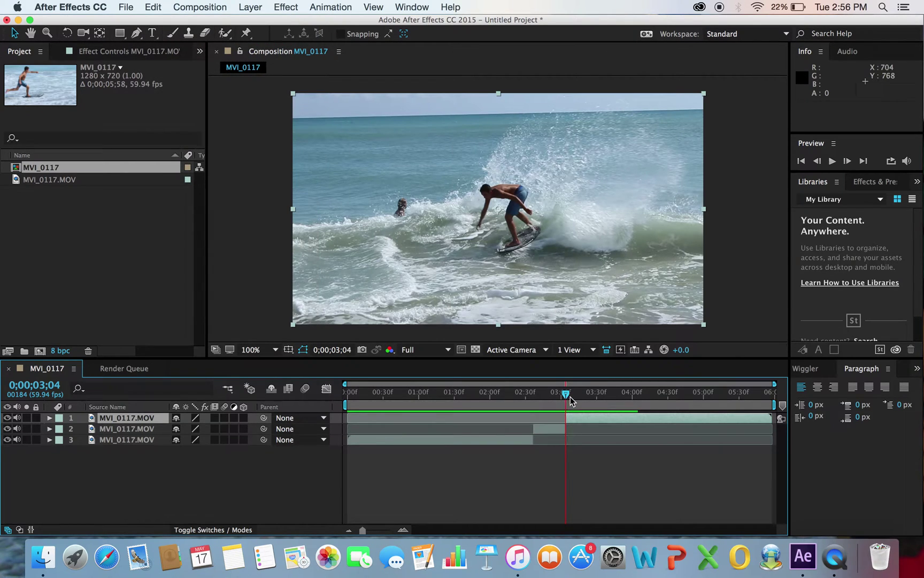
{"action": "left_click_drag", "start_coordinate": [572, 400], "coordinate": [550, 395]}
{"action": "left_click", "coordinate": [156, 431]}
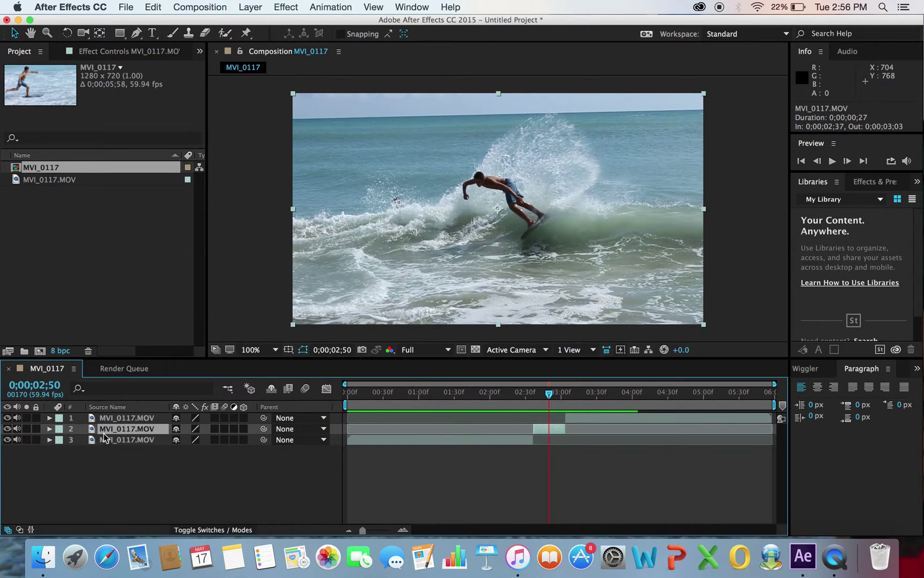
Step: Give layer 2 a Time Stretch factor of 550, for a new duration of 0;00;02;29
{"action": "right_click", "coordinate": [107, 435]}
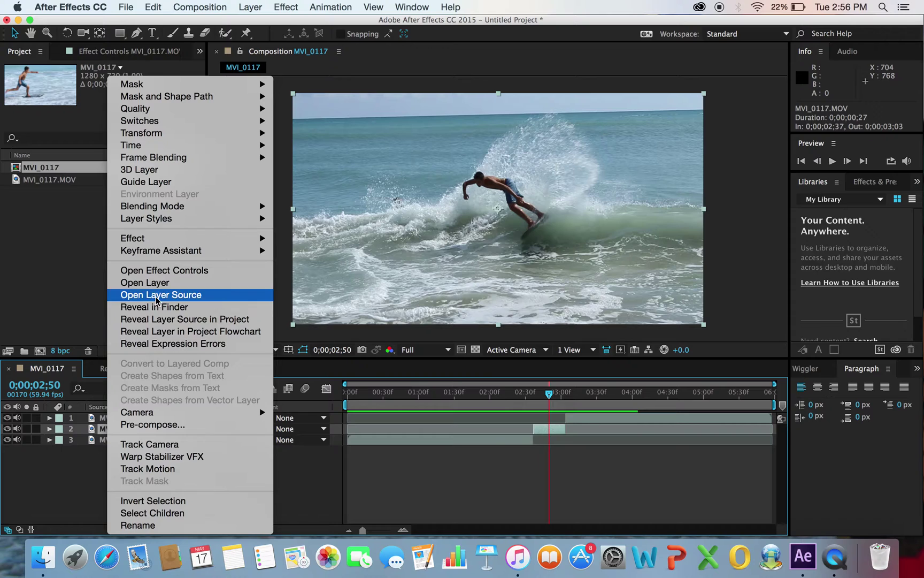
{"action": "mouse_move", "coordinate": [172, 147]}
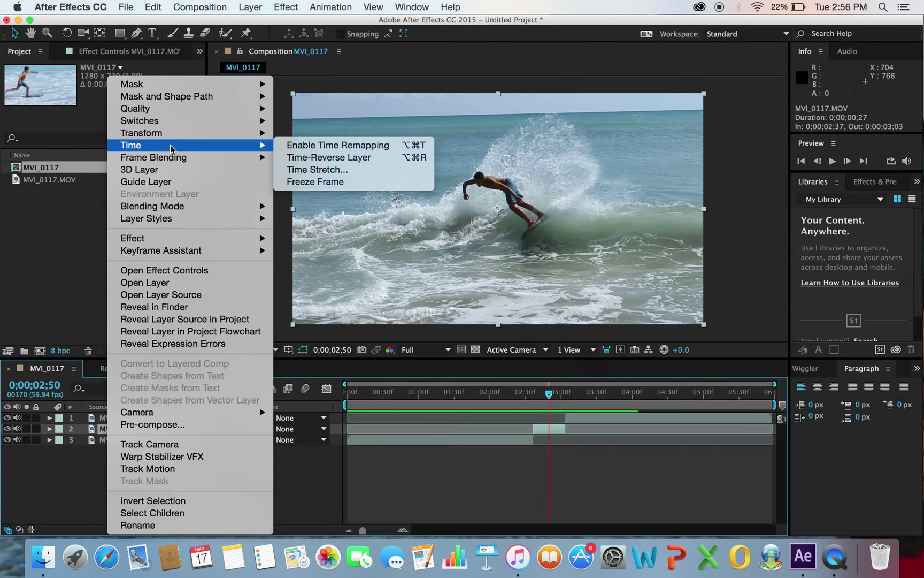
{"action": "left_click", "coordinate": [304, 170]}
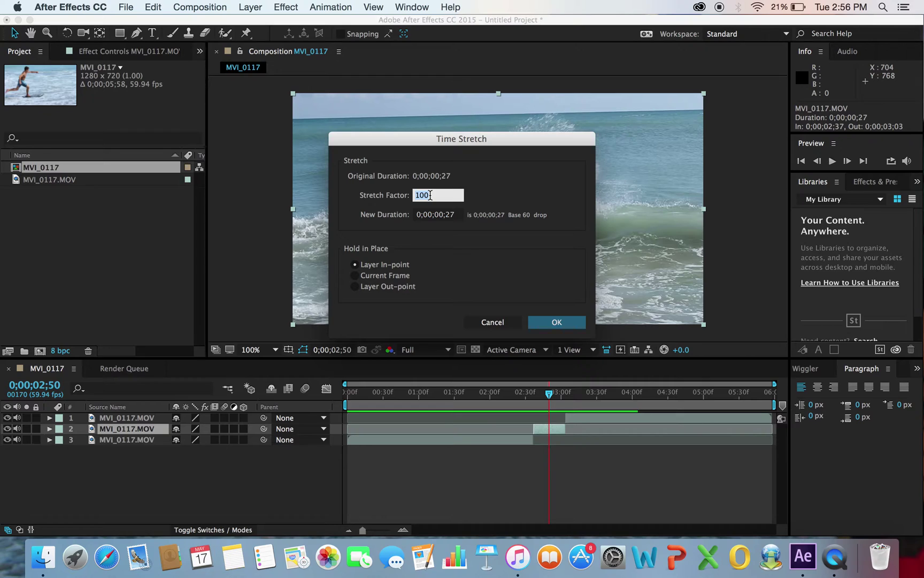
{"action": "type", "text": "550"}
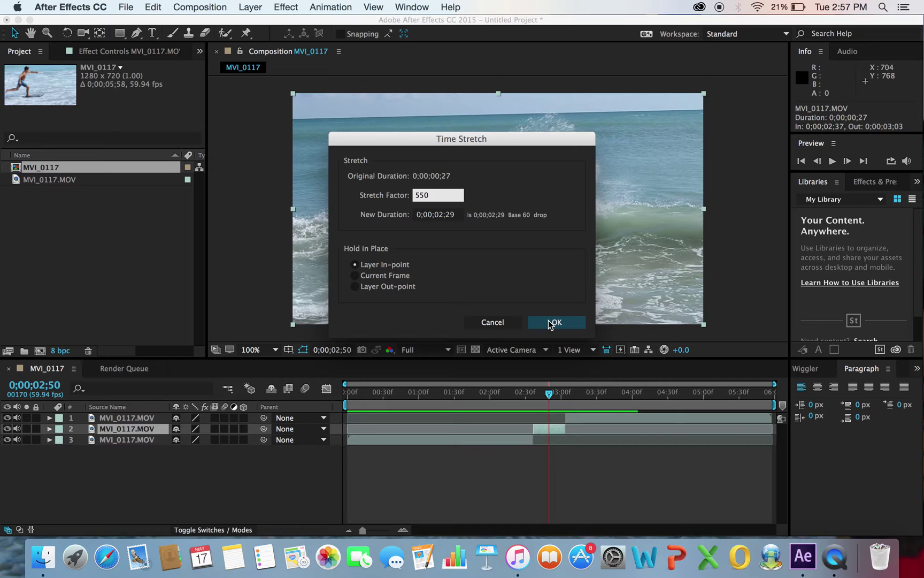
Step: Apply the 550 stretch and snap layer 1's in point to 0;00;05;06
{"action": "left_click", "coordinate": [551, 323]}
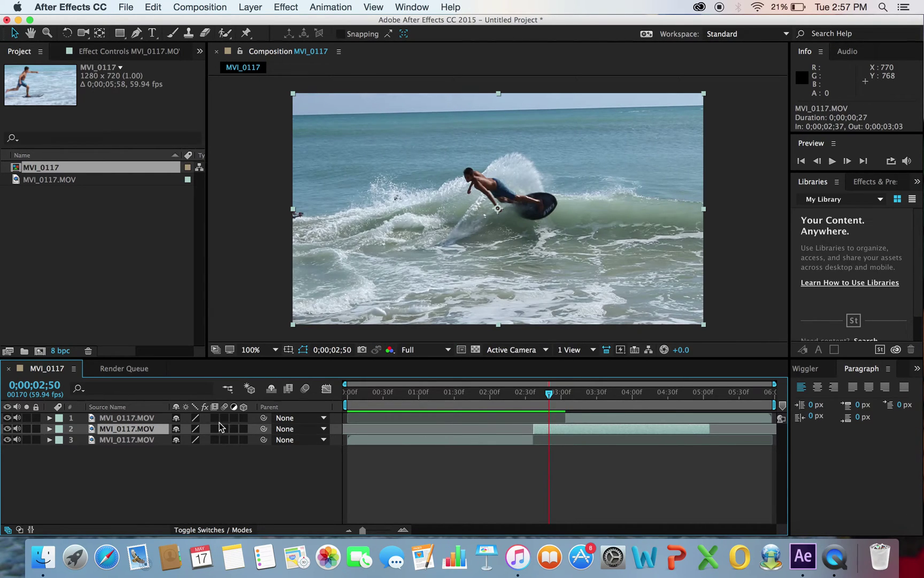
{"action": "left_click", "coordinate": [145, 416]}
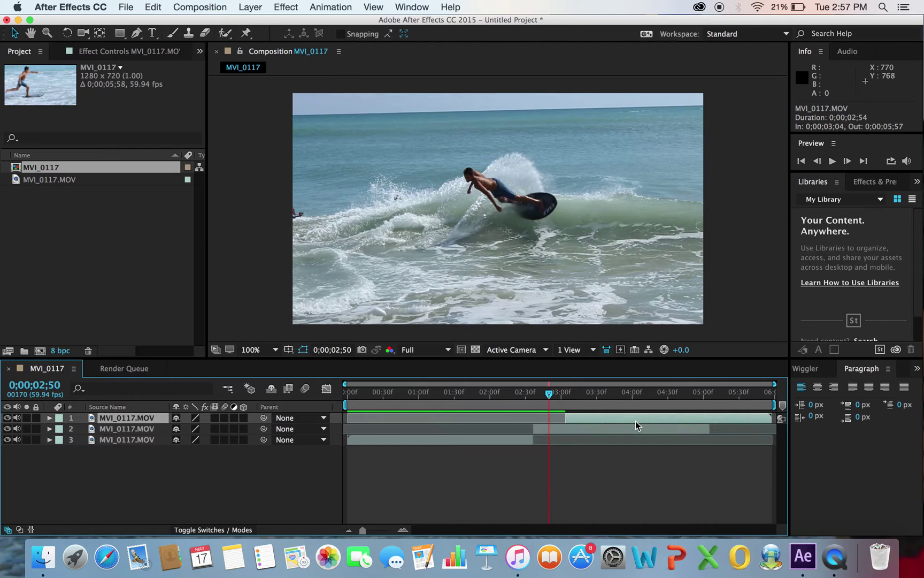
{"action": "left_click_drag", "start_coordinate": [621, 415], "coordinate": [764, 419]}
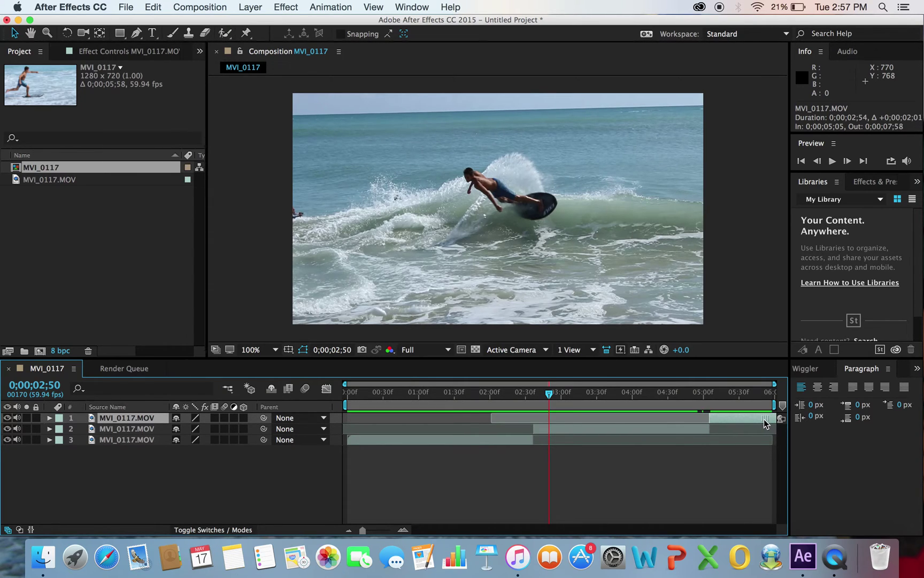
{"action": "left_click_drag", "start_coordinate": [715, 391], "coordinate": [710, 394]}
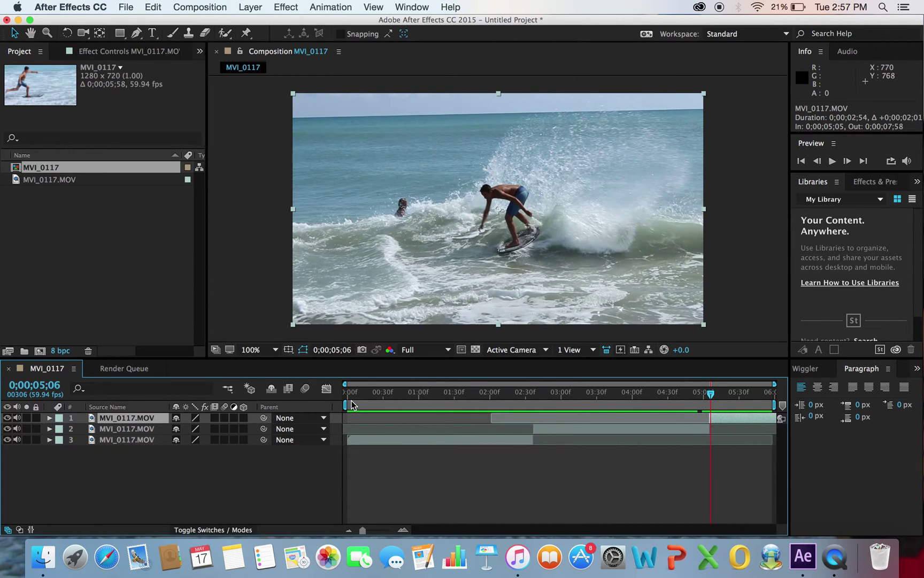
{"action": "left_click_drag", "start_coordinate": [346, 384], "coordinate": [618, 377]}
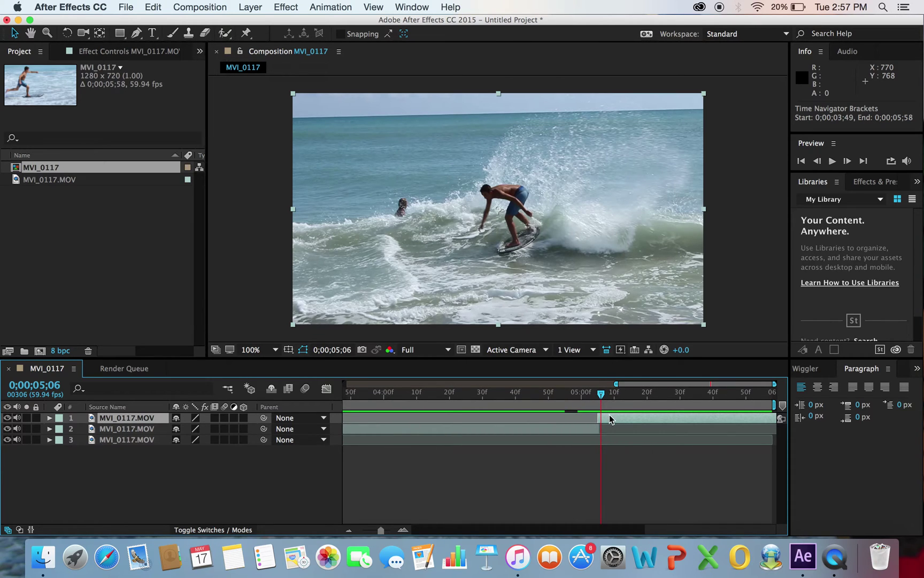
{"action": "left_click_drag", "start_coordinate": [609, 416], "coordinate": [344, 384]}
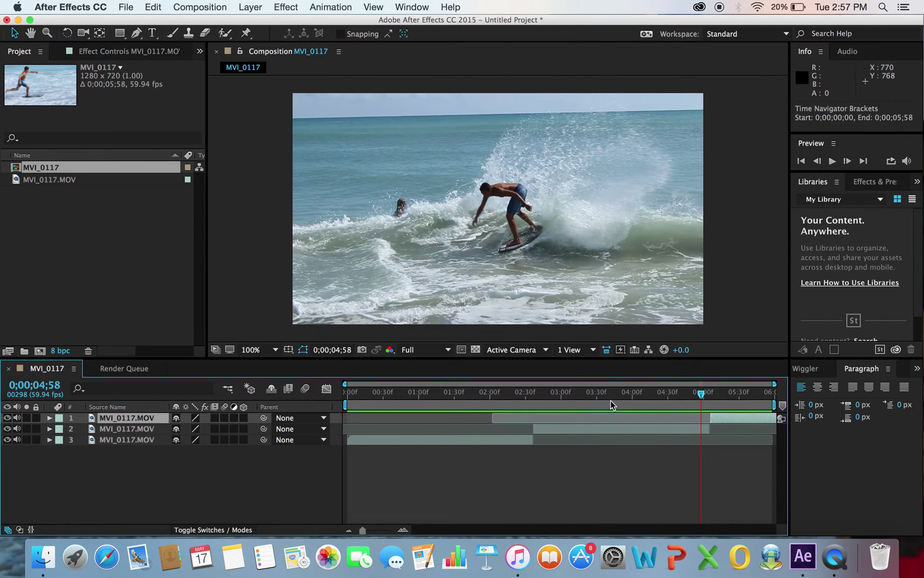
Step: Mute the audio of all three MVI_0117.MOV layers and preview the edit from about 1;52
{"action": "left_click_drag", "start_coordinate": [613, 393], "coordinate": [471, 392]}
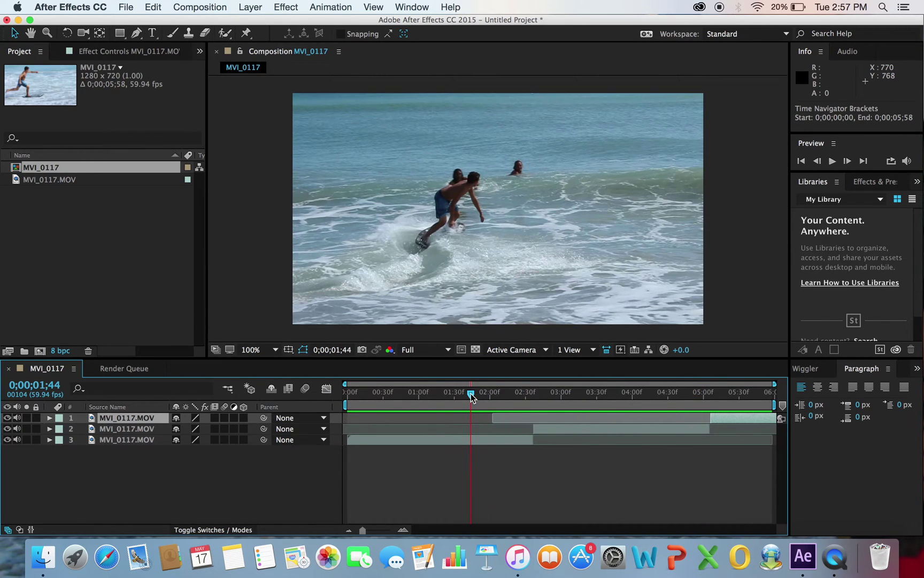
{"action": "key", "text": "space"}
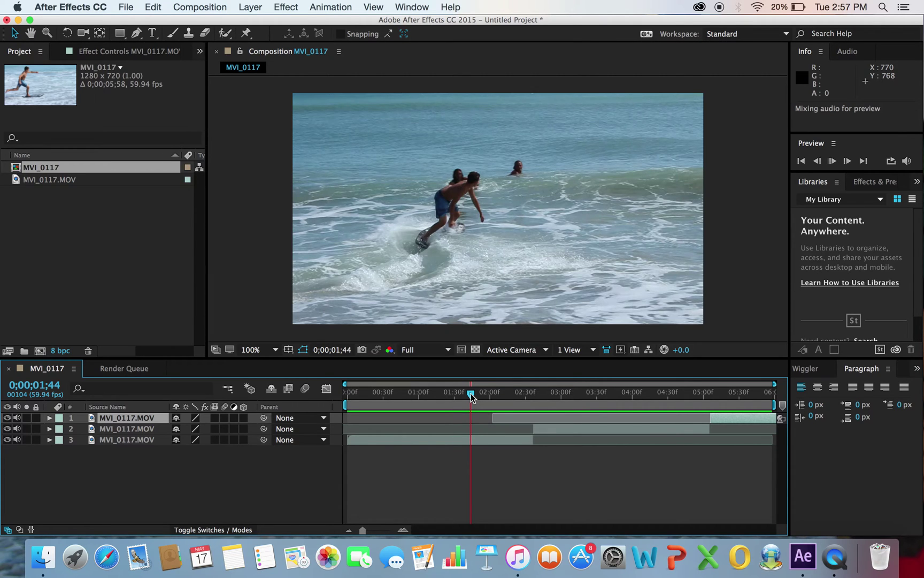
{"action": "key", "text": "space"}
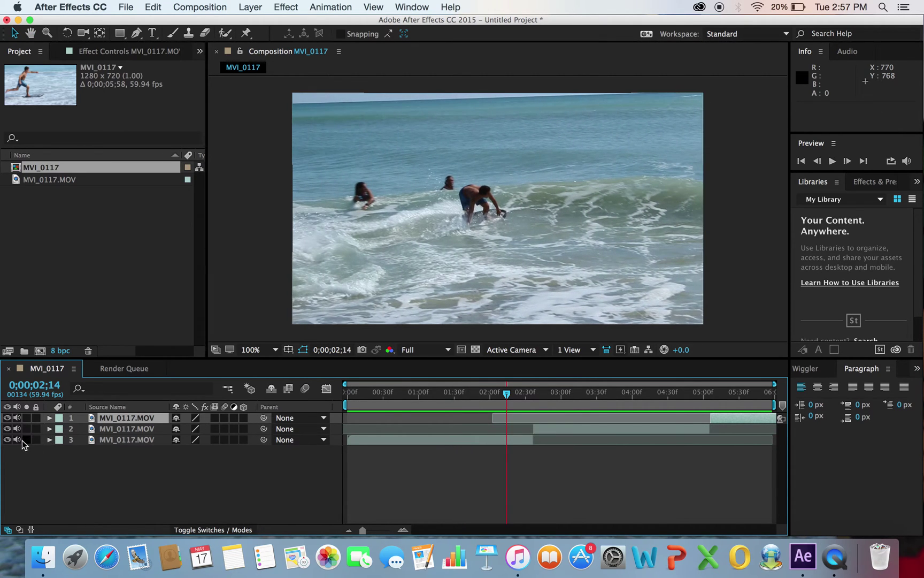
{"action": "left_click_drag", "start_coordinate": [17, 439], "coordinate": [17, 418]}
{"action": "left_click", "coordinate": [480, 394]}
{"action": "key", "text": "space"}
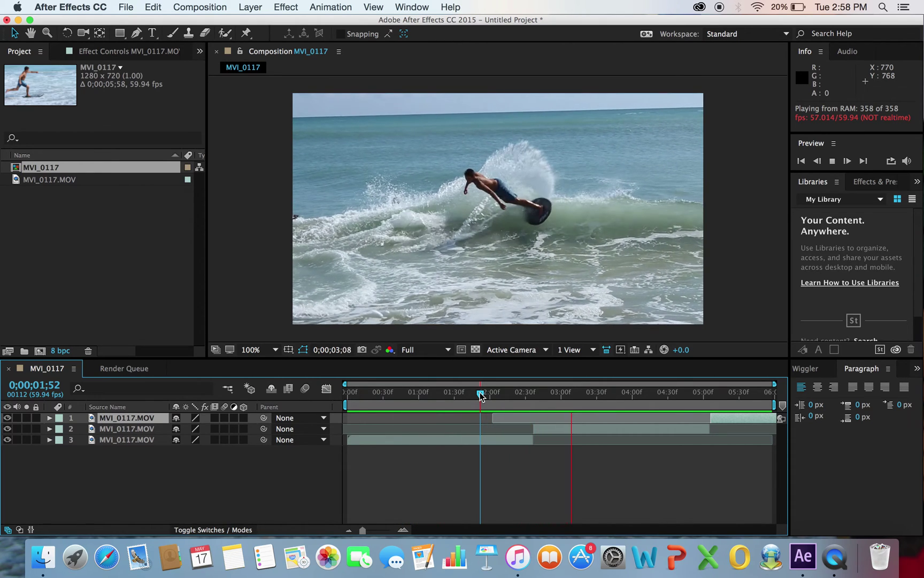
{"action": "key", "text": "space"}
Step: Turn on frame blending for middle layer 2 and for the whole composition
{"action": "left_click", "coordinate": [129, 430]}
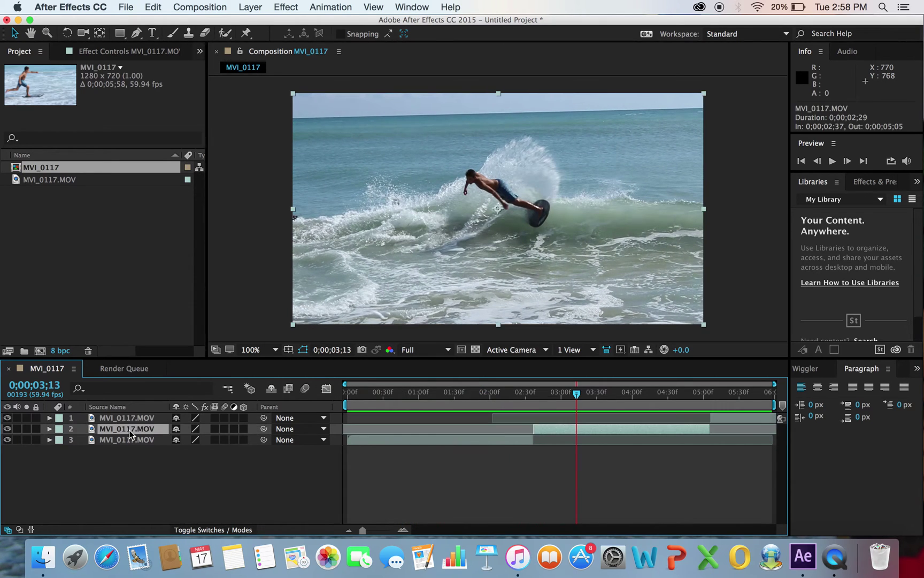
{"action": "left_click", "coordinate": [215, 418]}
{"action": "left_click", "coordinate": [215, 429]}
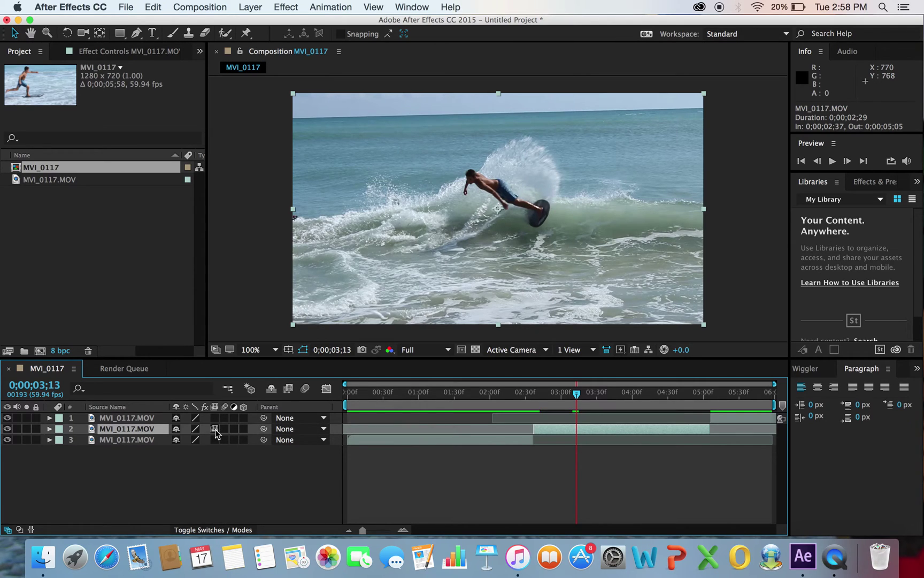
{"action": "left_click", "coordinate": [291, 390]}
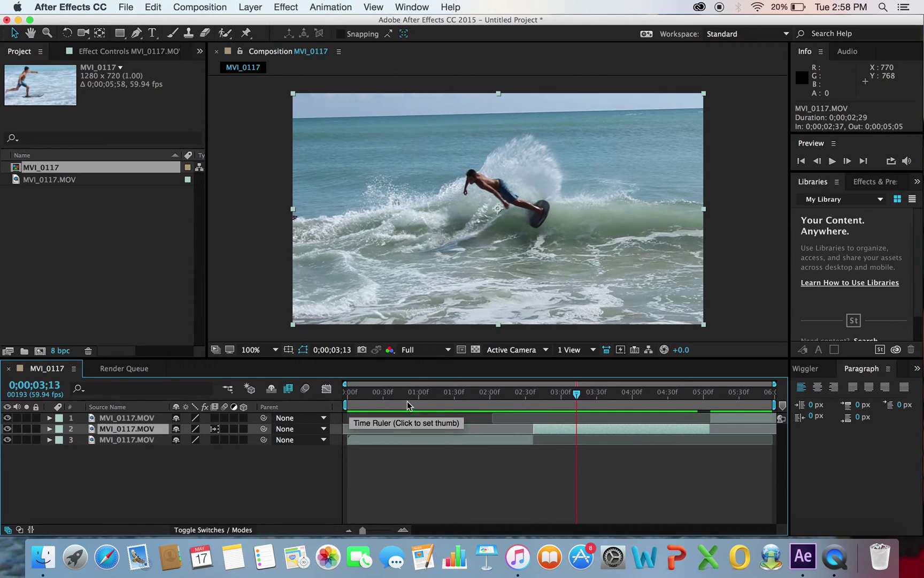
{"action": "left_click", "coordinate": [214, 429]}
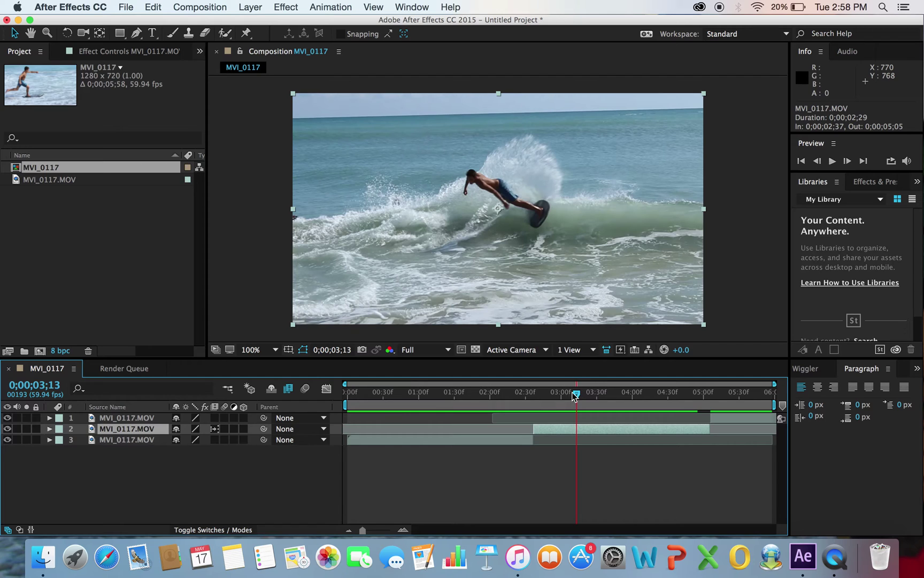
Step: Scrub through the slowed section and preview the frame-blended slow motion from 1;47
{"action": "left_click_drag", "start_coordinate": [573, 394], "coordinate": [533, 394]}
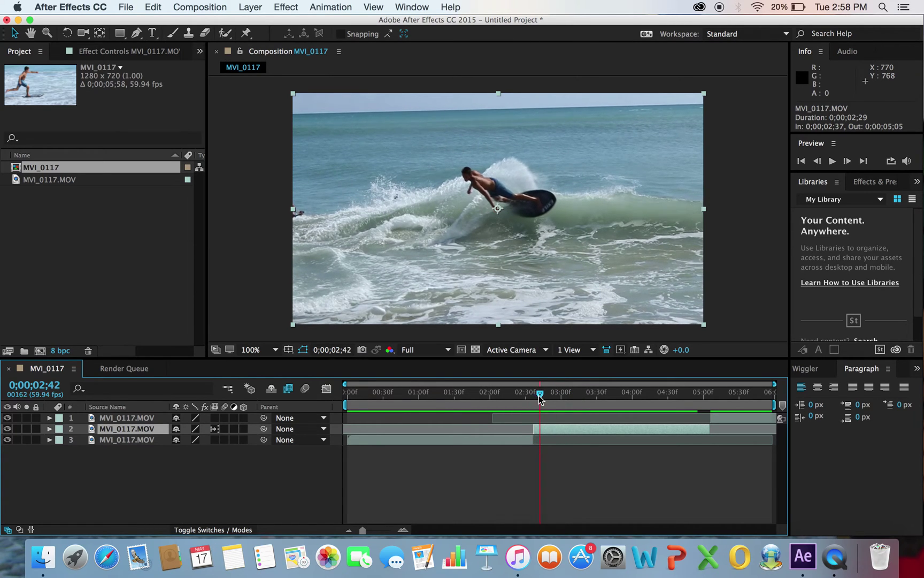
{"action": "mouse_move", "coordinate": [541, 398]}
{"action": "left_mouse_down"}
{"action": "mouse_move", "coordinate": [592, 396]}
{"action": "mouse_move", "coordinate": [522, 400]}
{"action": "left_mouse_up"}
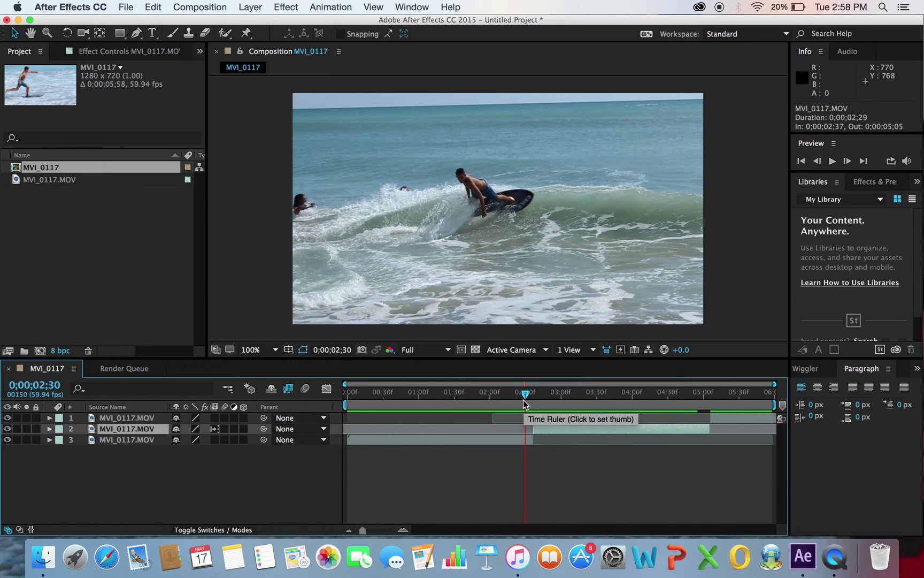
{"action": "left_click_drag", "start_coordinate": [523, 399], "coordinate": [473, 398]}
{"action": "key", "text": "space"}
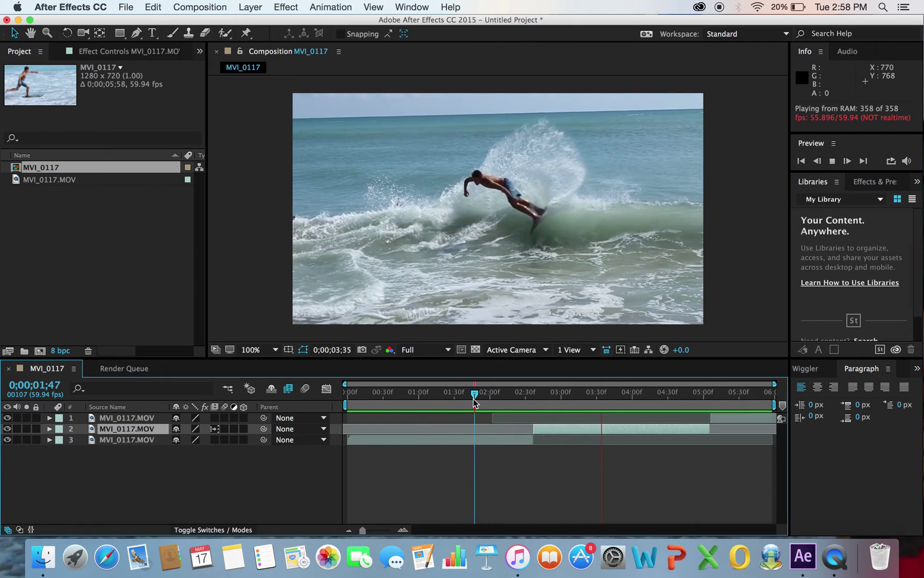
{"action": "key", "text": "space"}
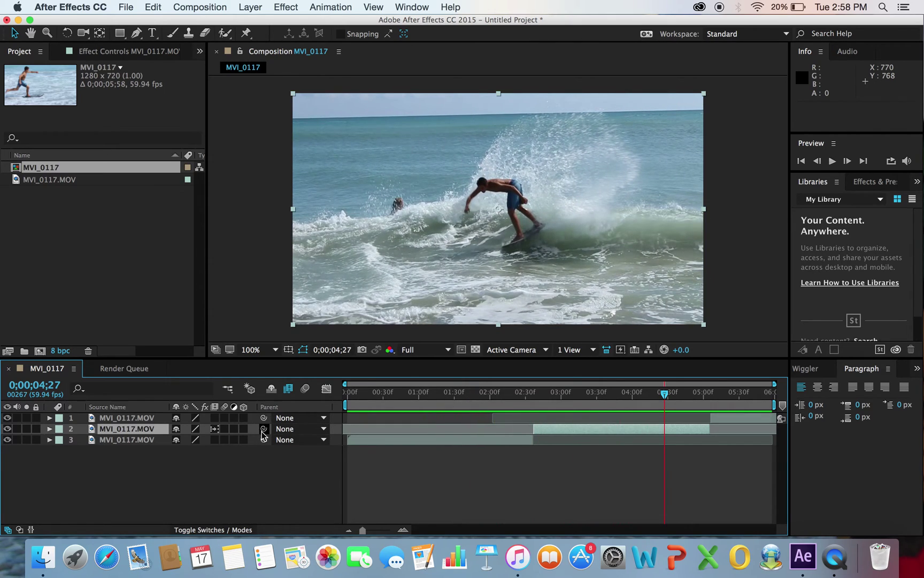
{"action": "mouse_move", "coordinate": [535, 395]}
{"action": "left_mouse_down"}
{"action": "mouse_move", "coordinate": [524, 396]}
{"action": "mouse_move", "coordinate": [574, 394]}
{"action": "mouse_move", "coordinate": [502, 396]}
{"action": "mouse_move", "coordinate": [561, 396]}
{"action": "mouse_move", "coordinate": [517, 402]}
{"action": "mouse_move", "coordinate": [543, 400]}
{"action": "left_mouse_up"}
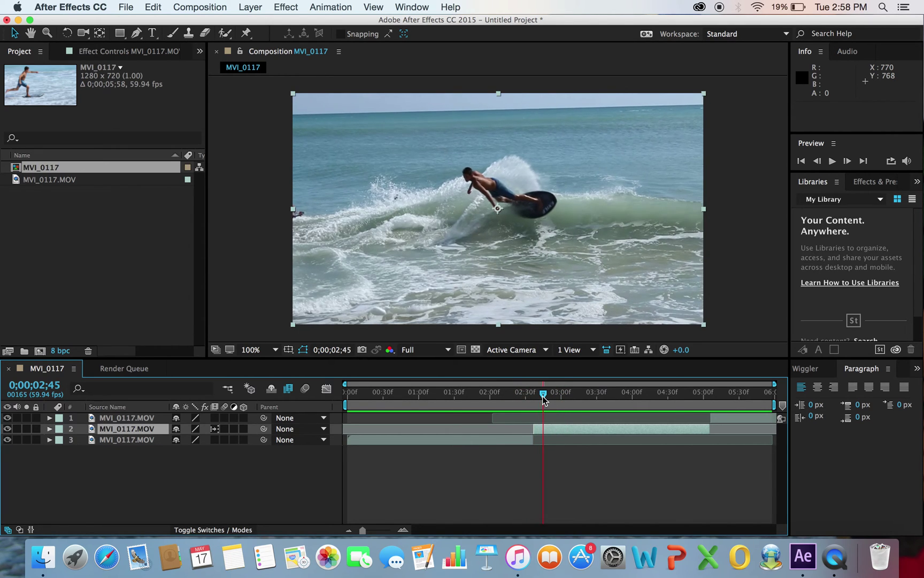
Step: Add Blur & Sharpen > Sharpen to layer 2 and set Sharpen Amount to 21
{"action": "left_click", "coordinate": [278, 8]}
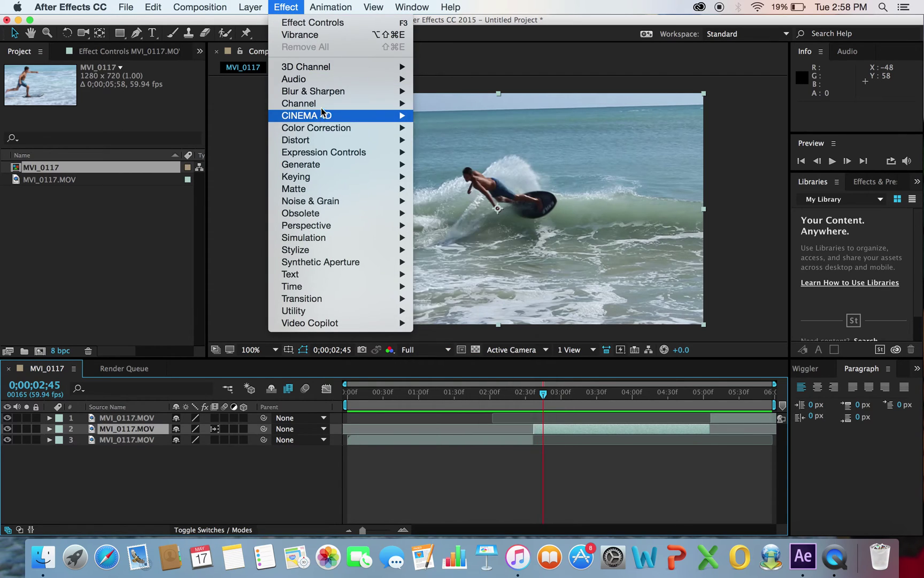
{"action": "mouse_move", "coordinate": [322, 92]}
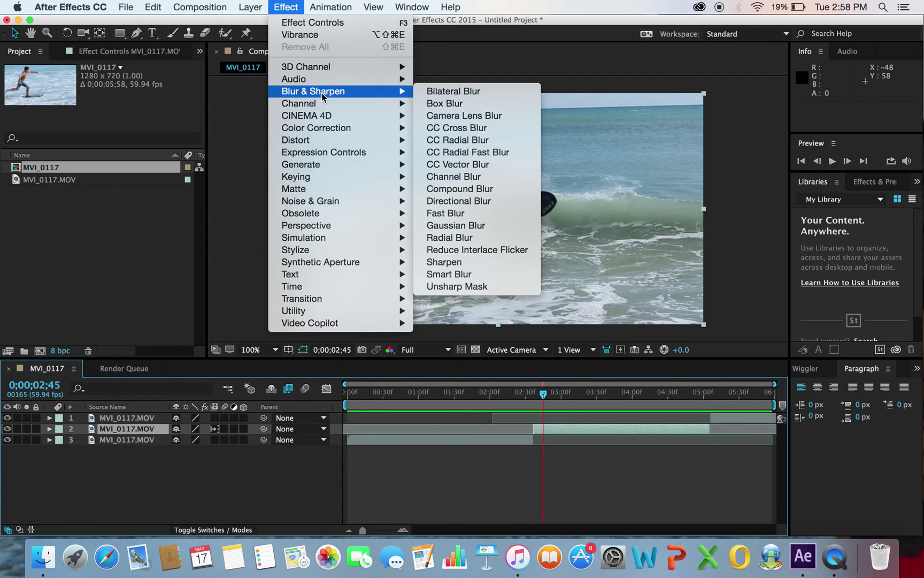
{"action": "left_click", "coordinate": [447, 260]}
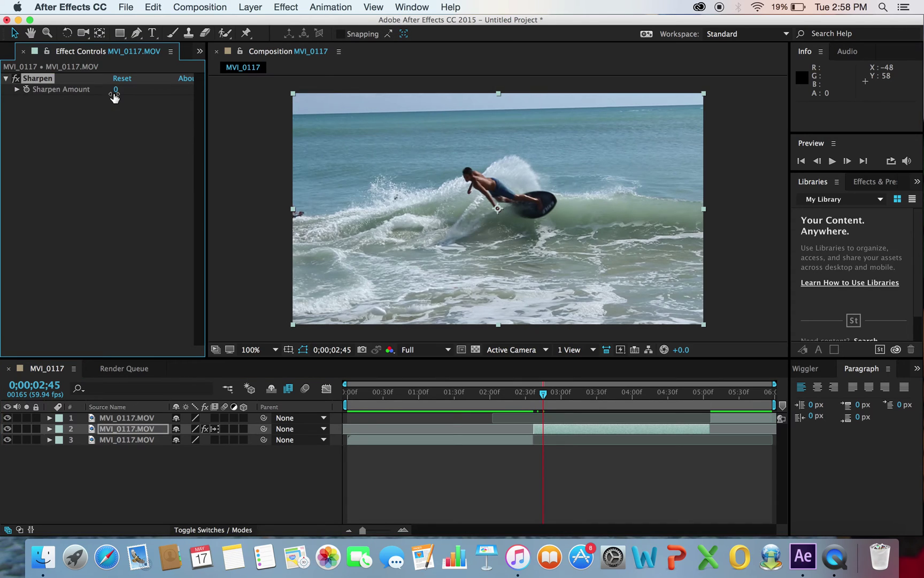
{"action": "mouse_move", "coordinate": [114, 91]}
{"action": "left_mouse_down"}
{"action": "mouse_move", "coordinate": [168, 87]}
{"action": "mouse_move", "coordinate": [123, 92]}
{"action": "left_mouse_up"}
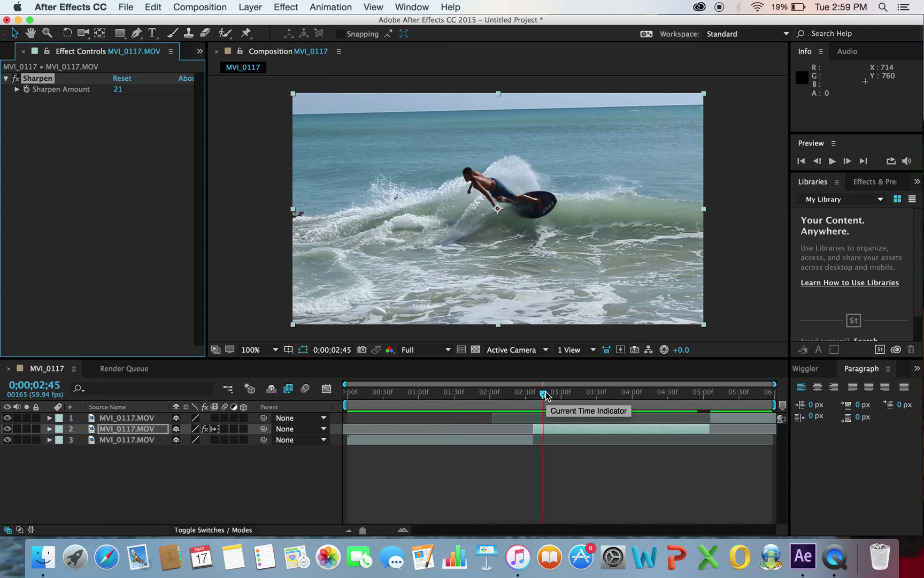
{"action": "left_click_drag", "start_coordinate": [545, 392], "coordinate": [466, 397]}
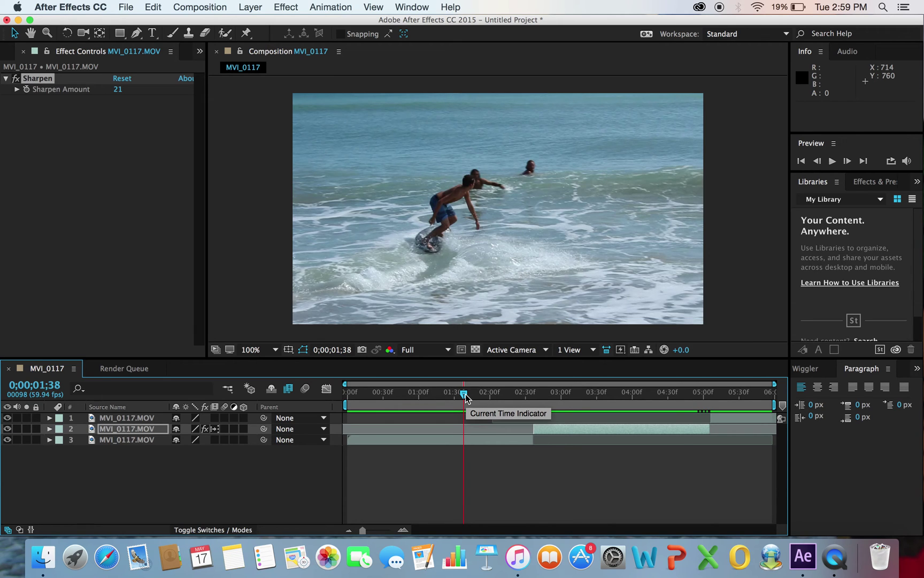
{"action": "key", "text": "space"}
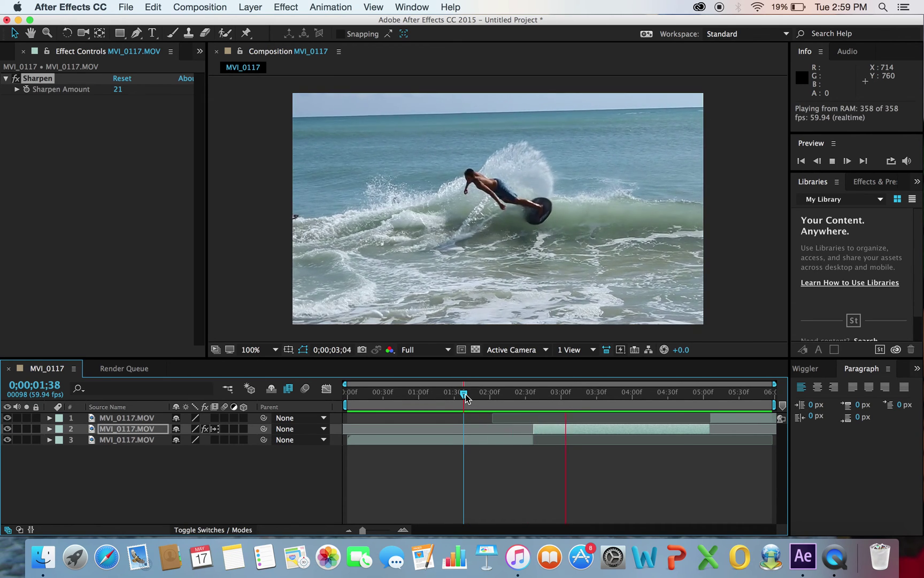